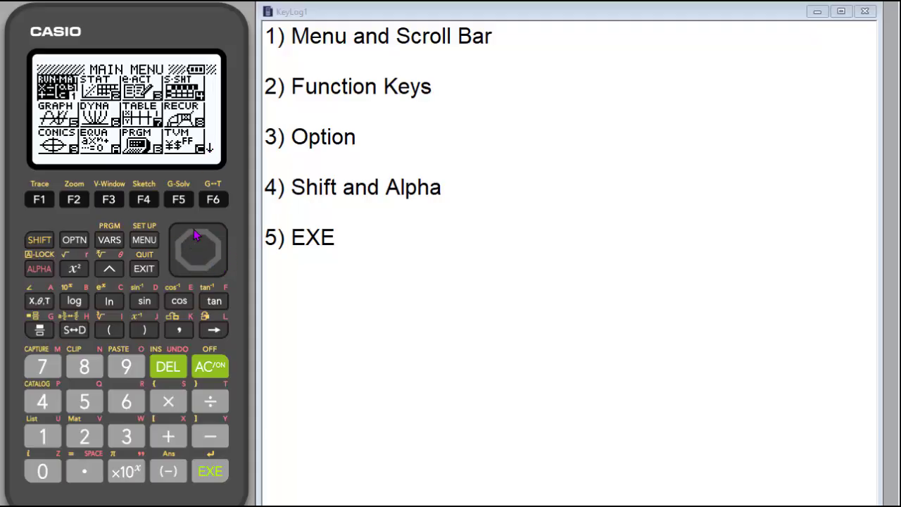
- Move the main menu highlight through the application icons, ending on PROB in the last row
click(199, 271)
click(213, 251)
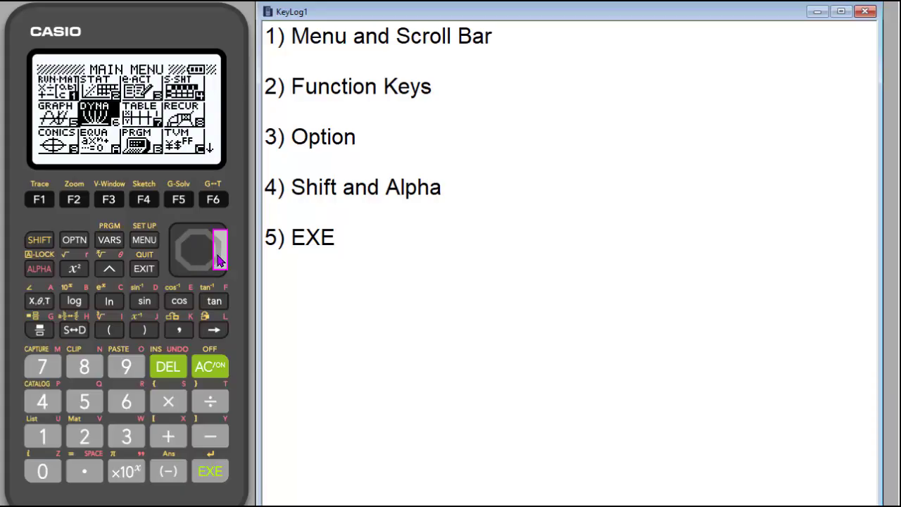
click(183, 256)
click(202, 237)
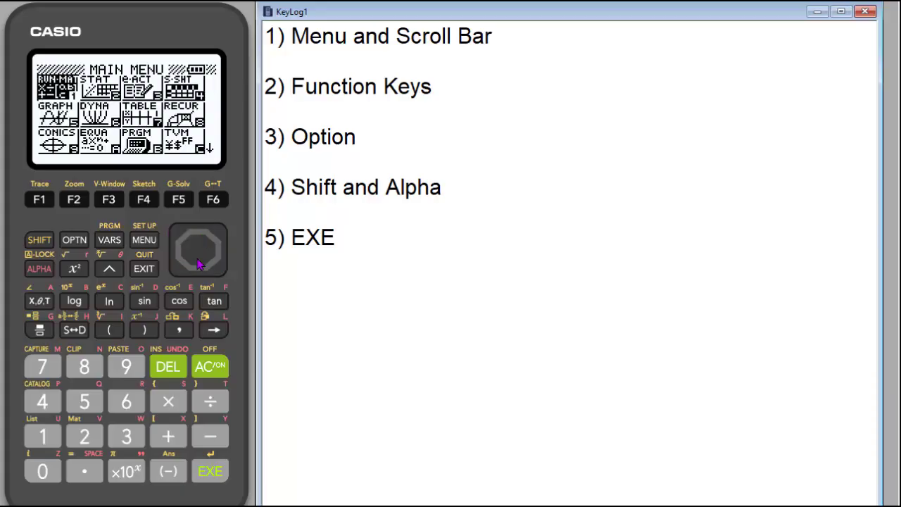
click(197, 268)
click(197, 267)
click(197, 266)
click(197, 266)
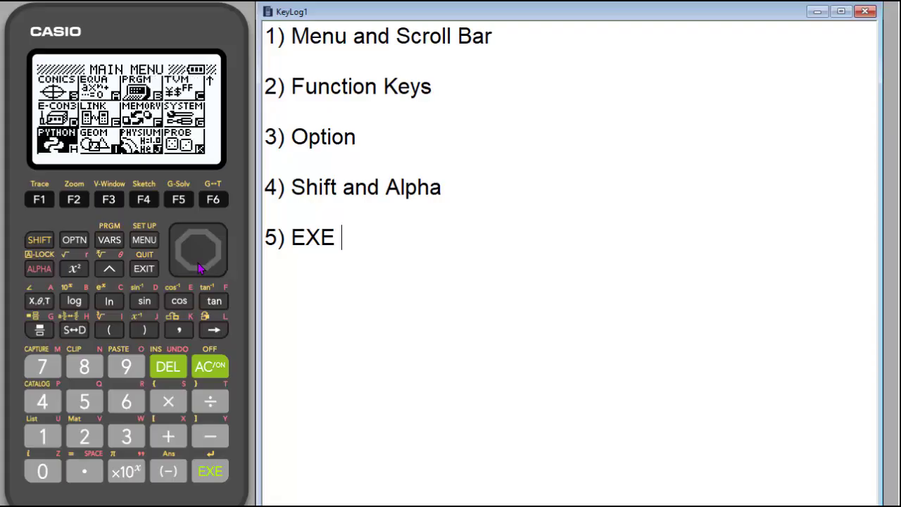
click(219, 251)
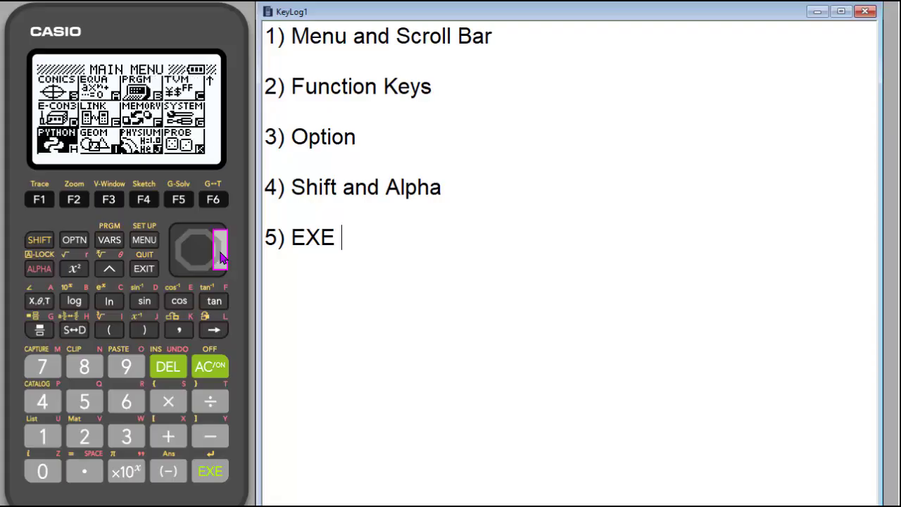
click(220, 251)
click(219, 251)
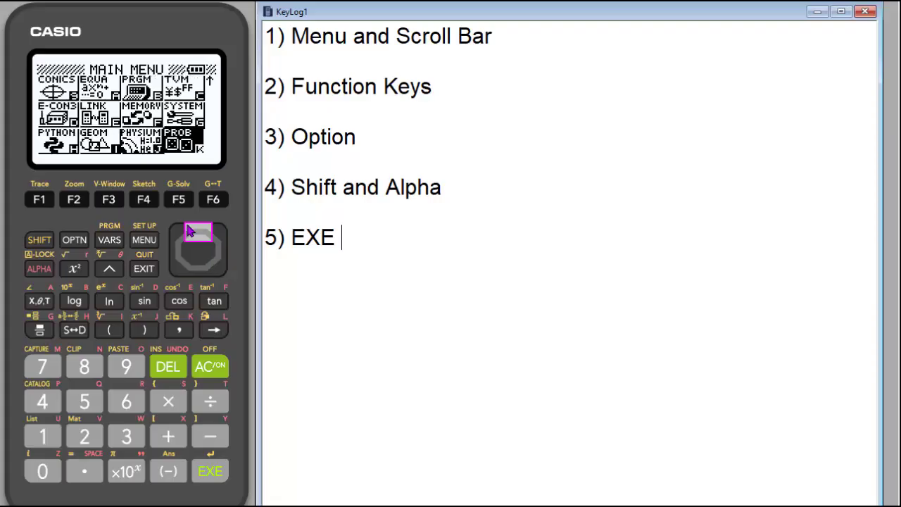
- Move the main menu highlight back up from PROB by way of EQUA and CONICS to RUN-MAT
click(196, 236)
click(195, 236)
click(177, 259)
click(177, 260)
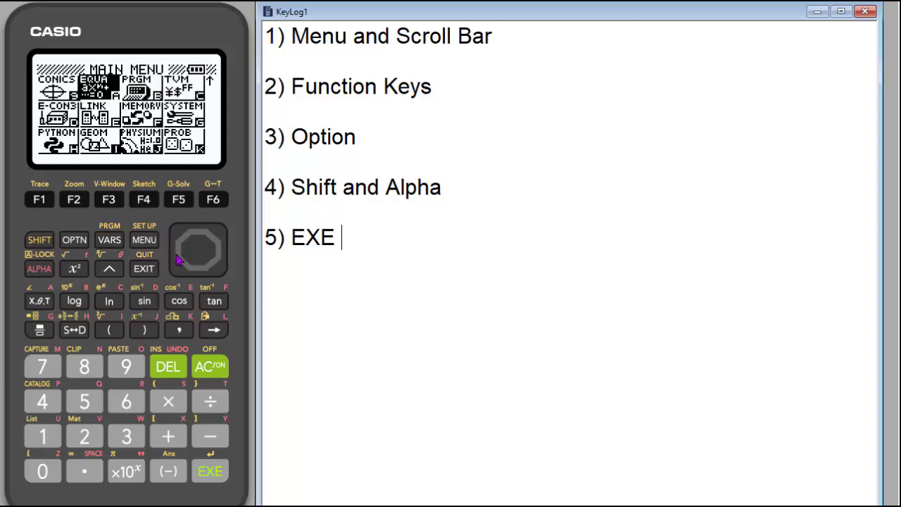
click(177, 260)
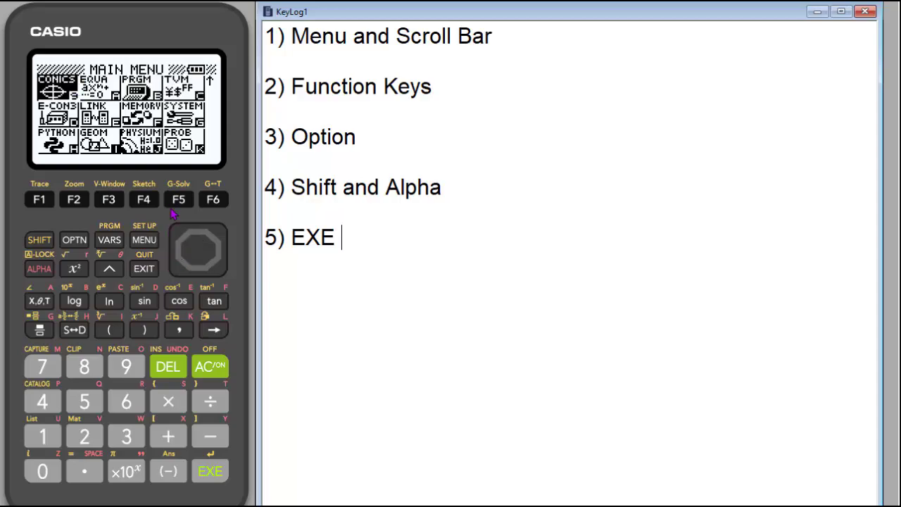
click(196, 231)
click(195, 230)
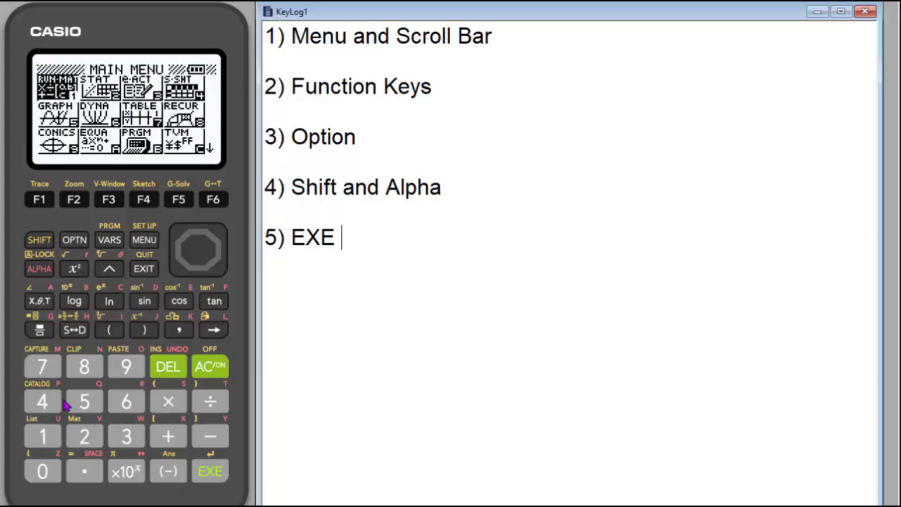
- Open the TABLE application by its menu number and return to the main menu
click(41, 364)
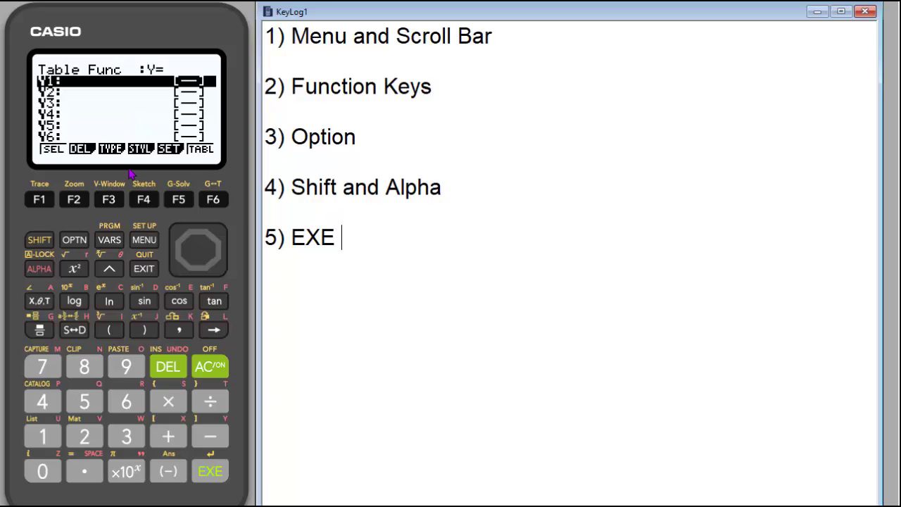
click(144, 240)
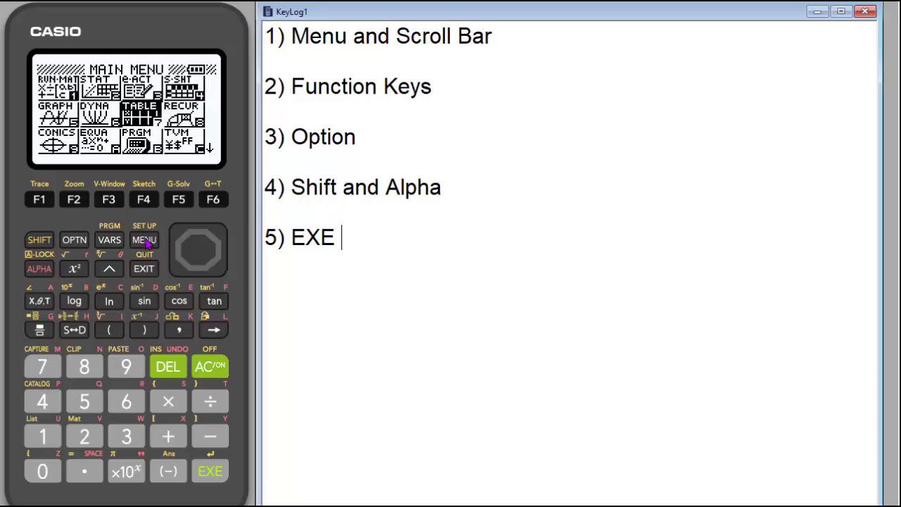
- Highlight RUN-MAT in the main menu and open it
click(198, 236)
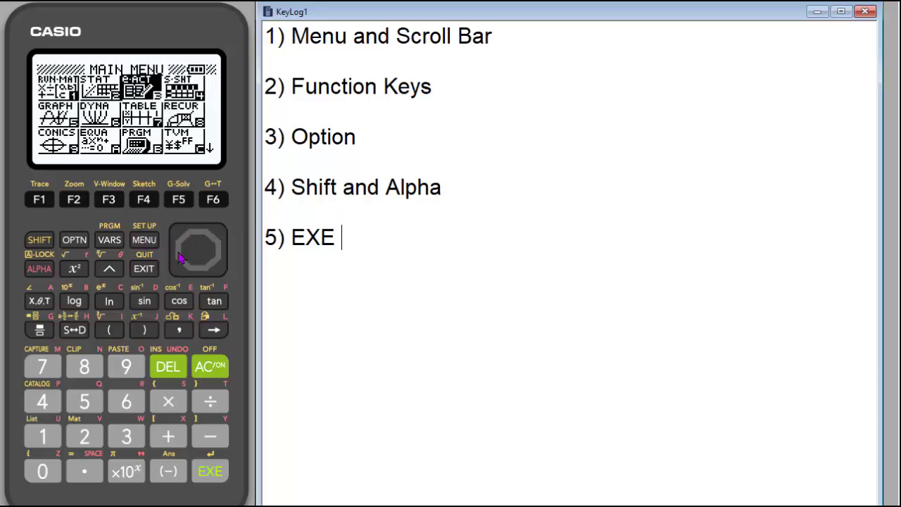
double_click(180, 259)
click(222, 257)
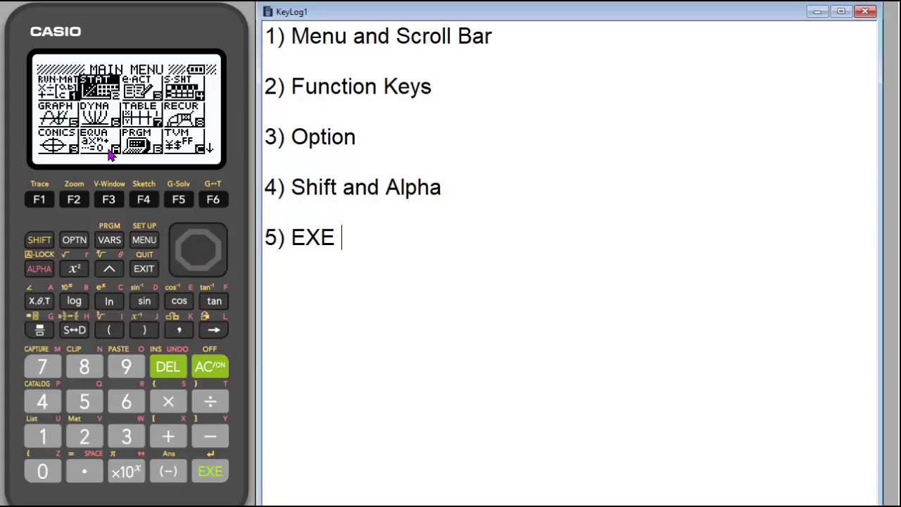
click(178, 260)
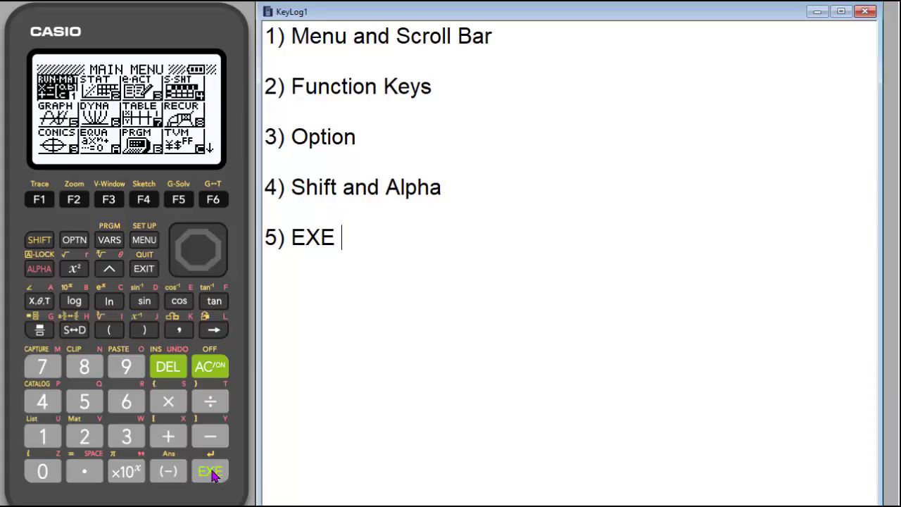
click(213, 475)
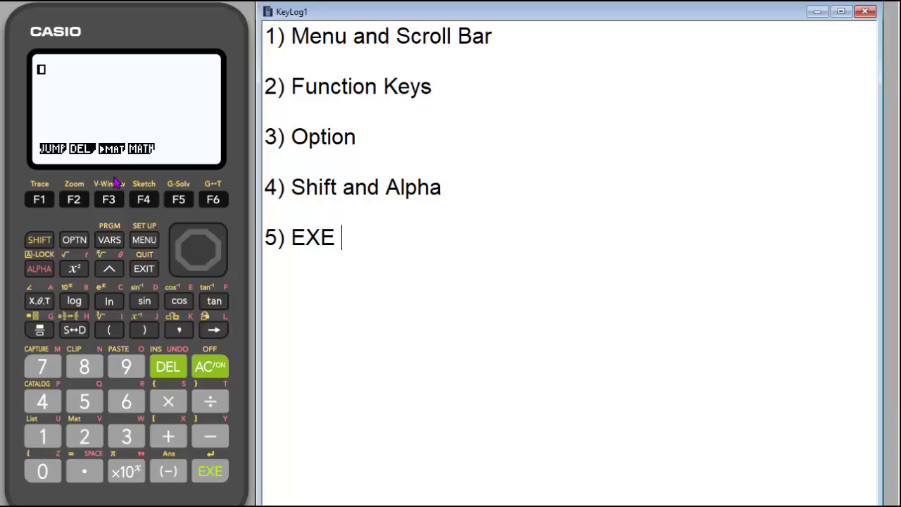
- View the matrix list and the dimension settings of Mat A, and return to the main menu without changes
click(109, 200)
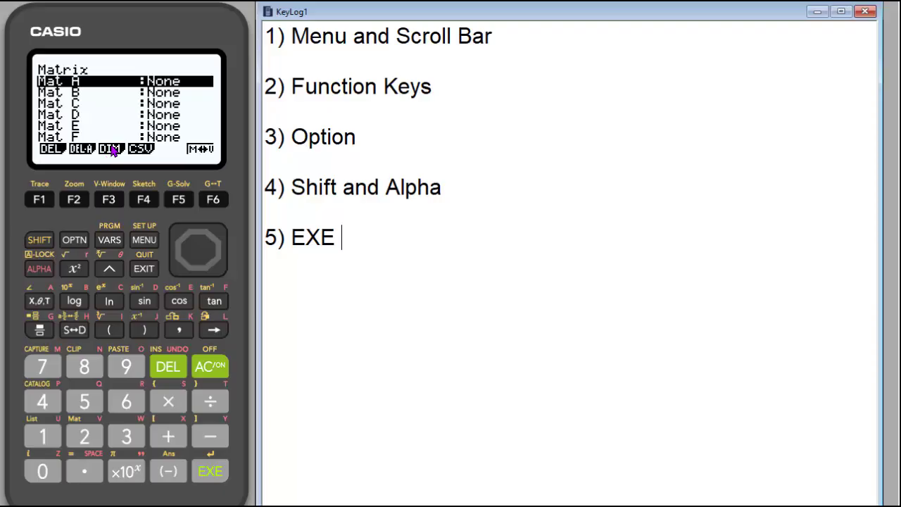
click(111, 202)
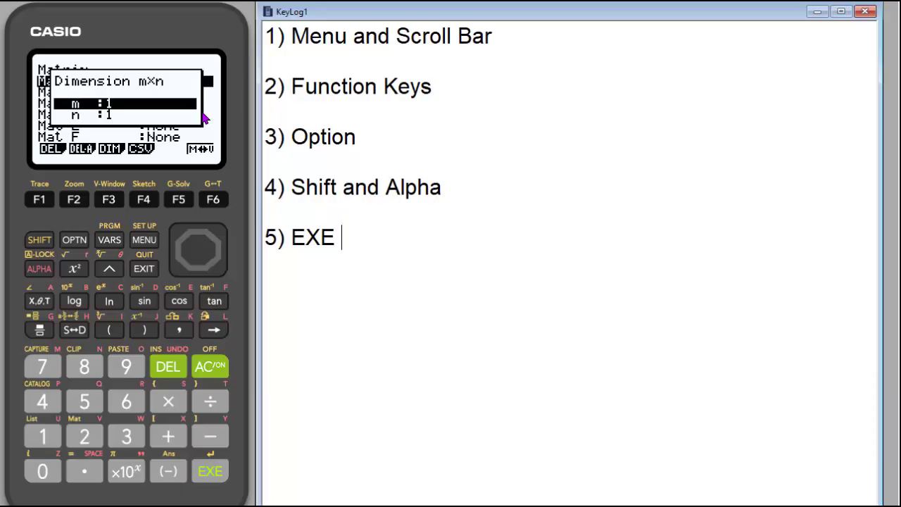
click(144, 269)
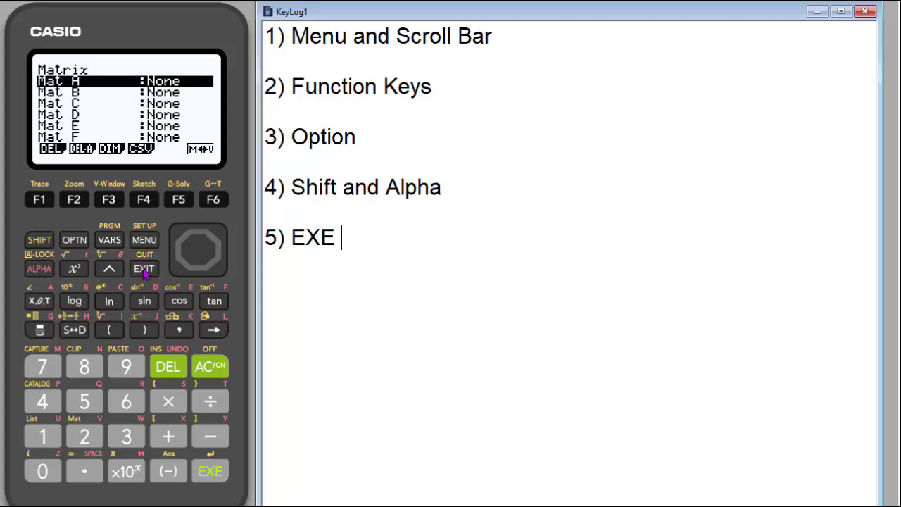
click(145, 271)
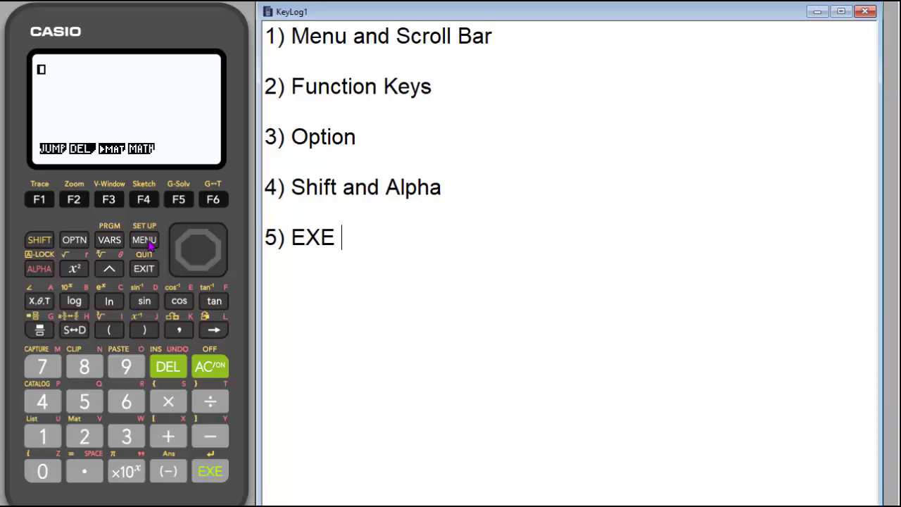
click(145, 241)
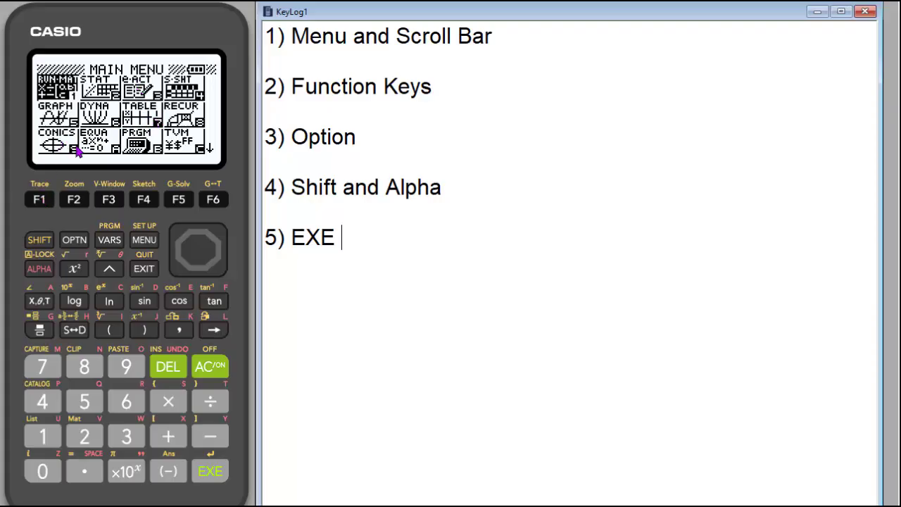
- Open the CONICS application to view its equation list and return to the main menu
click(124, 372)
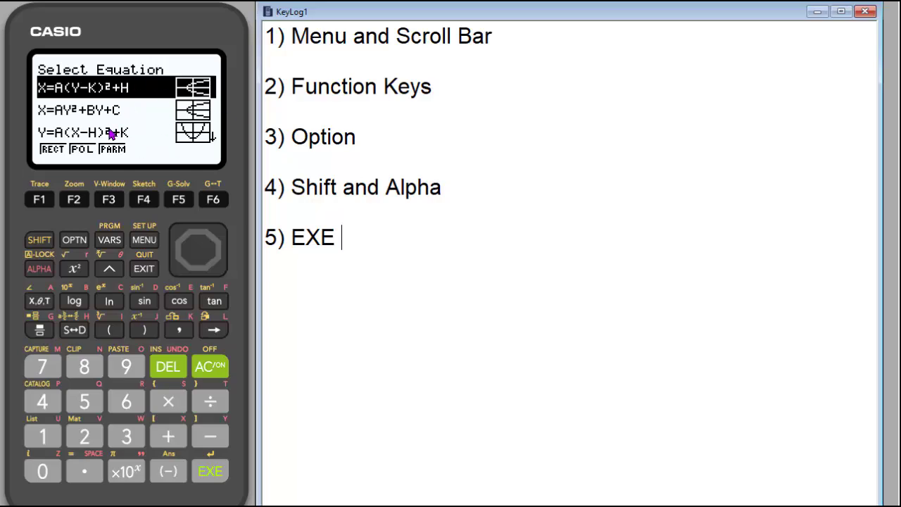
click(144, 240)
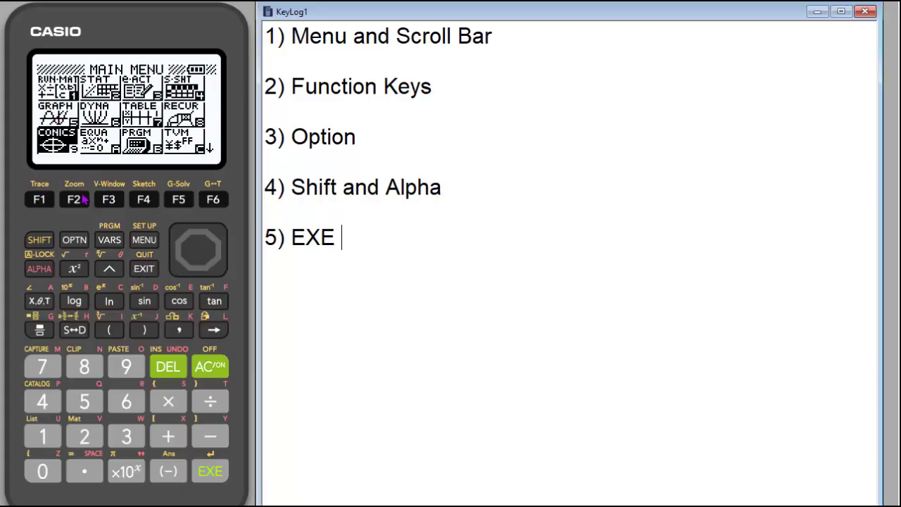
- View the View Window settings of the GRAPH application and return to the main menu
click(198, 232)
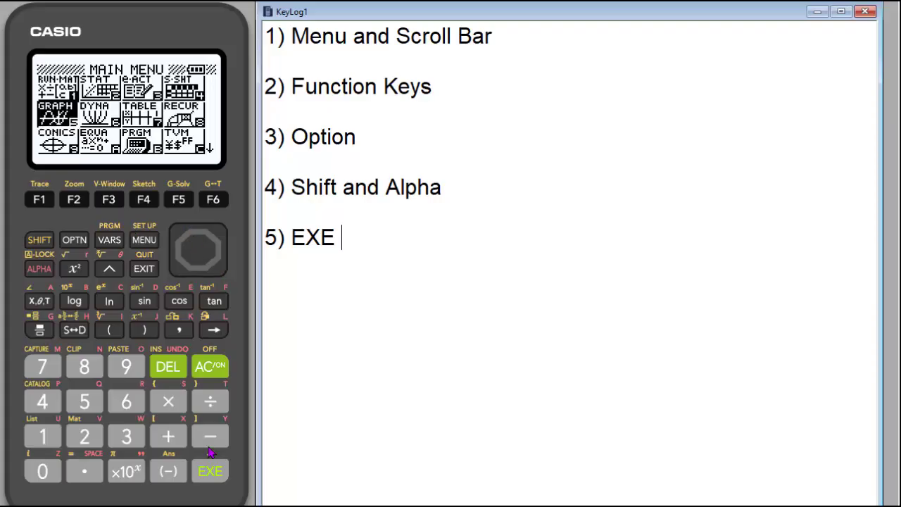
click(211, 470)
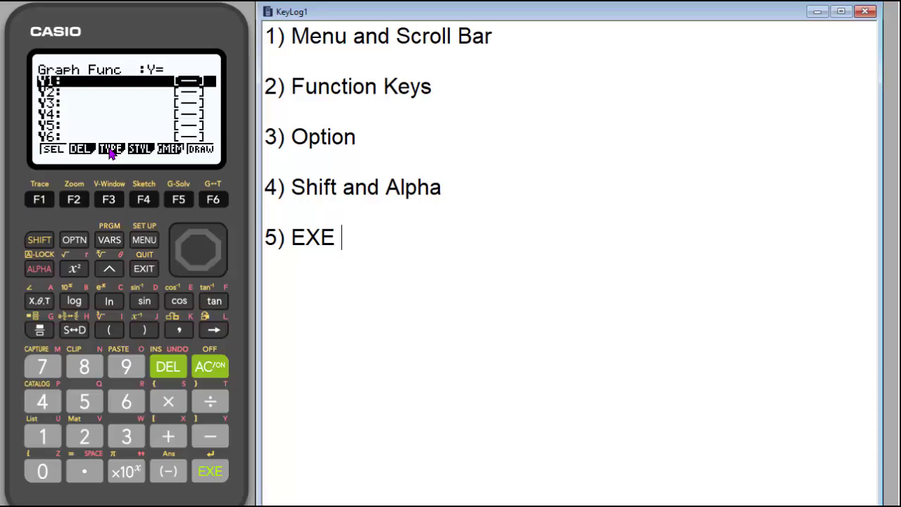
click(39, 245)
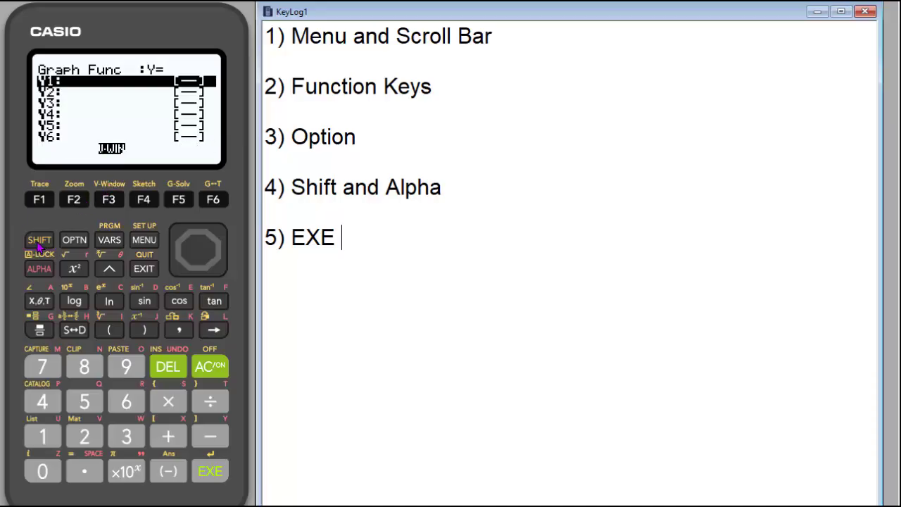
click(109, 198)
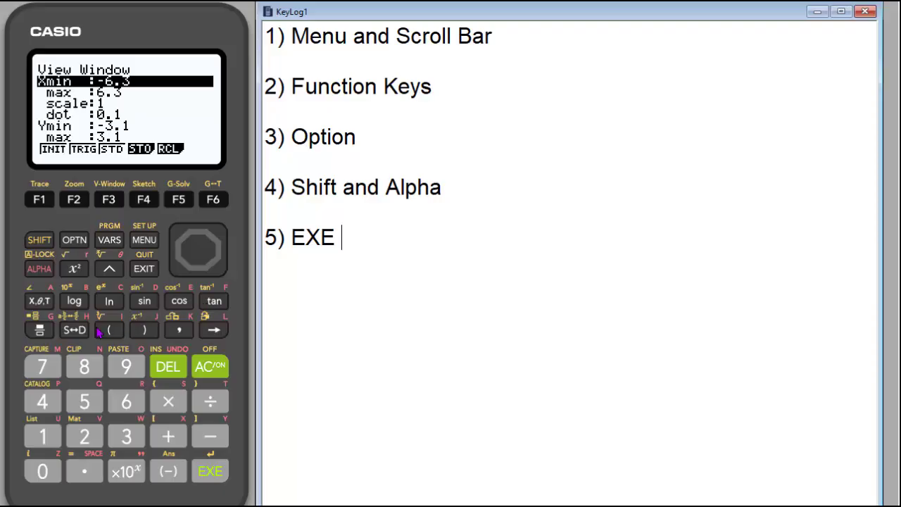
click(152, 274)
click(143, 241)
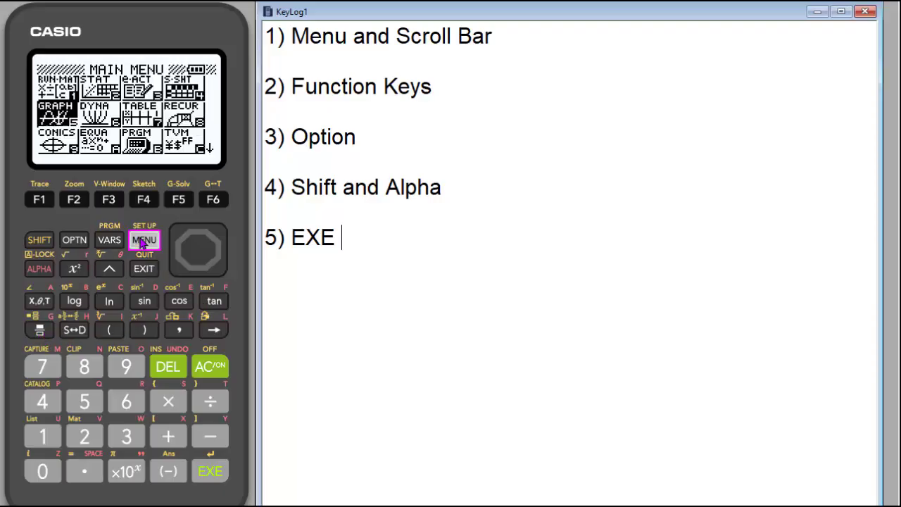
- Open RUN-MAT and evaluate the fraction 7/8 using the fraction template
click(202, 235)
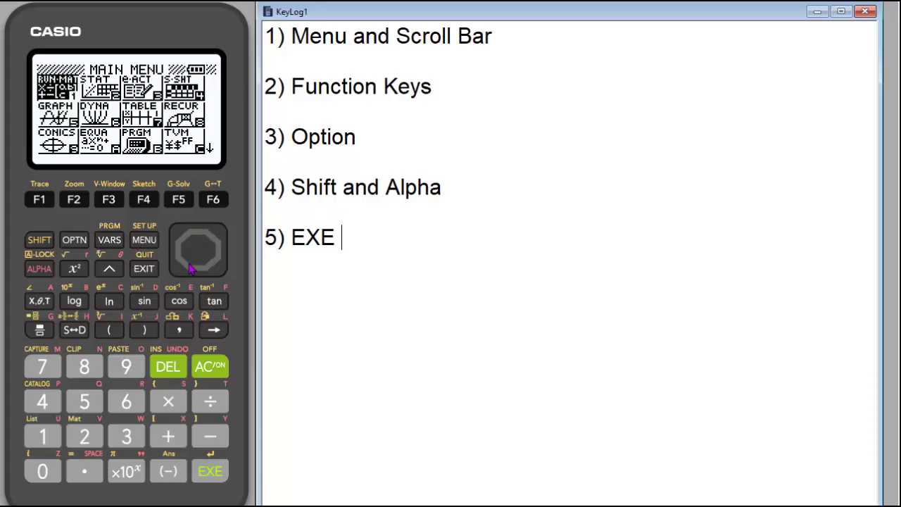
click(209, 470)
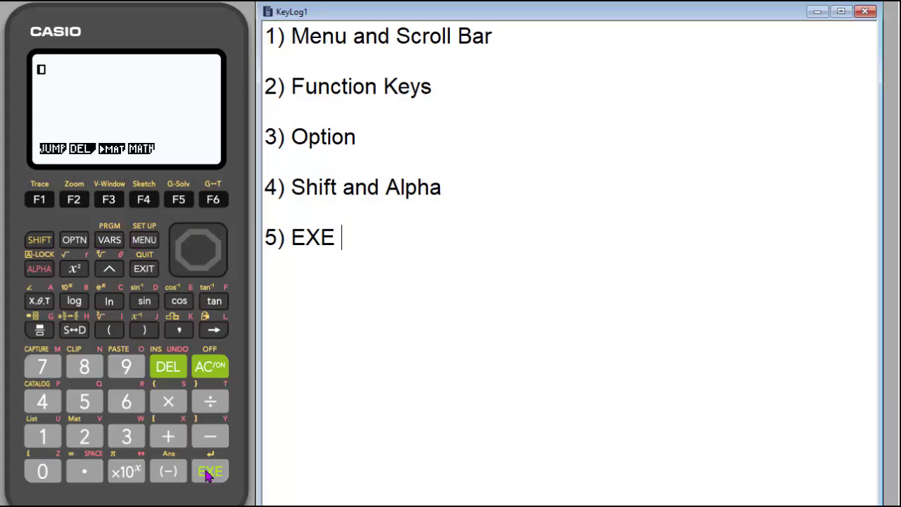
click(40, 330)
click(43, 371)
click(199, 273)
click(83, 366)
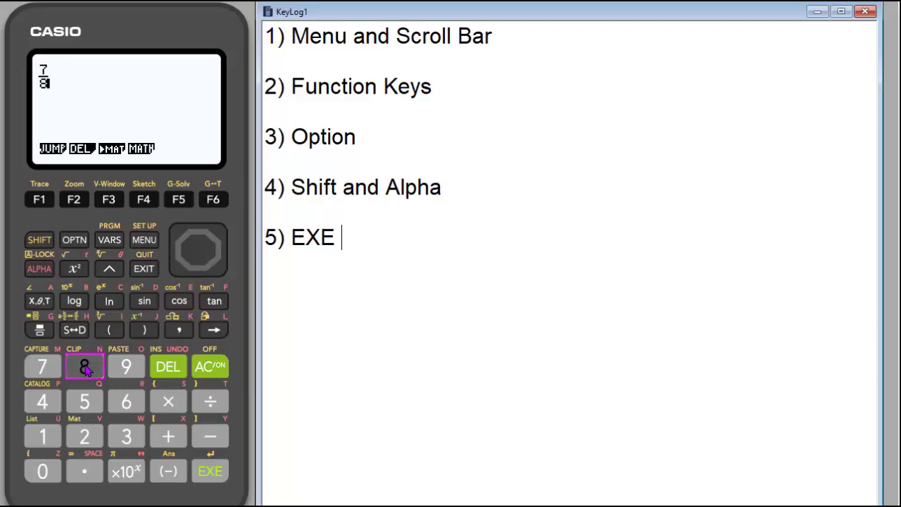
click(205, 467)
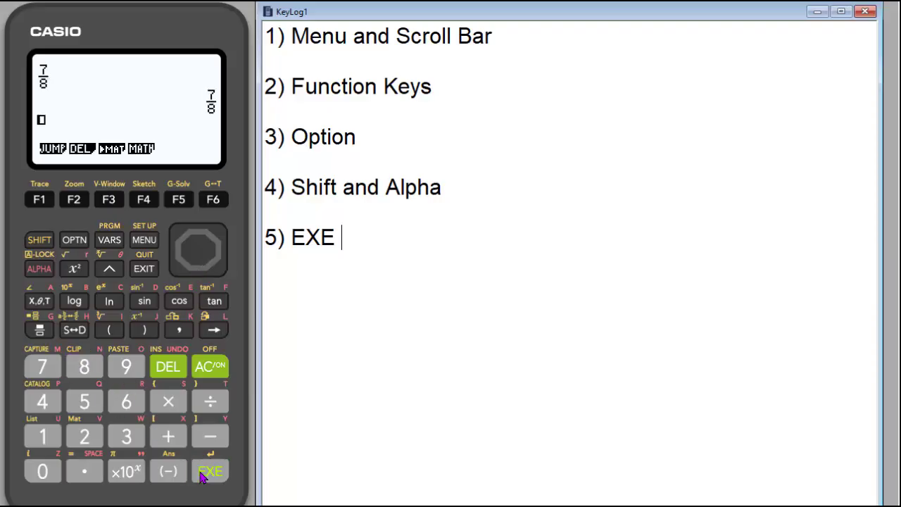
- Enter the fraction 5/6 on the next line and evaluate it
click(85, 402)
click(40, 330)
click(128, 402)
click(215, 474)
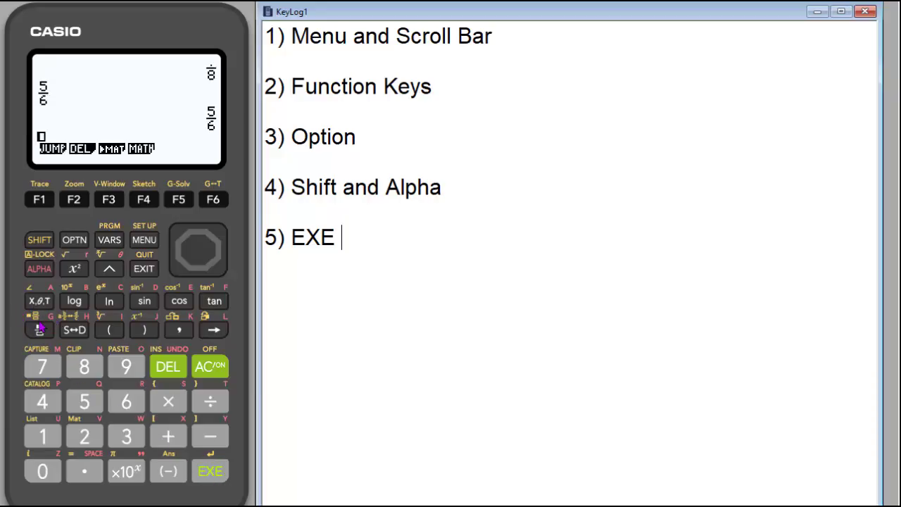
- Insert an empty mixed-number template on the entry line and delete it
click(41, 239)
click(40, 330)
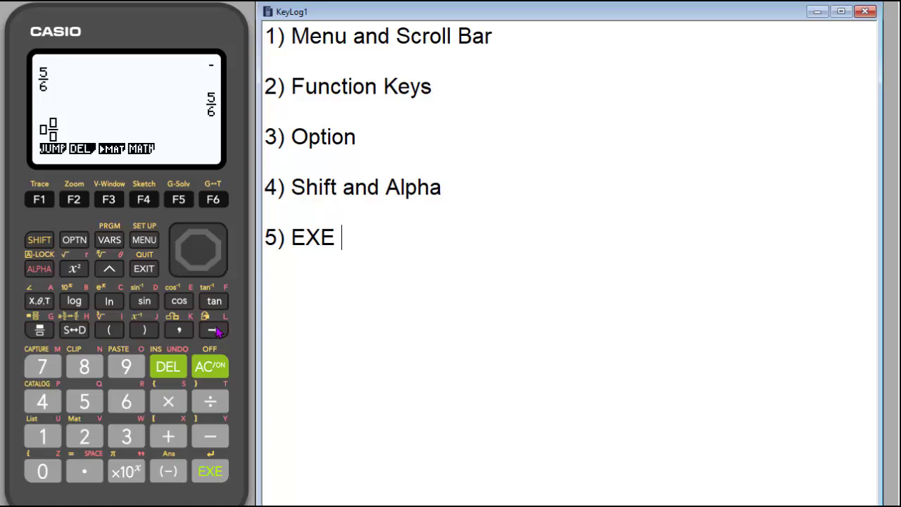
click(167, 367)
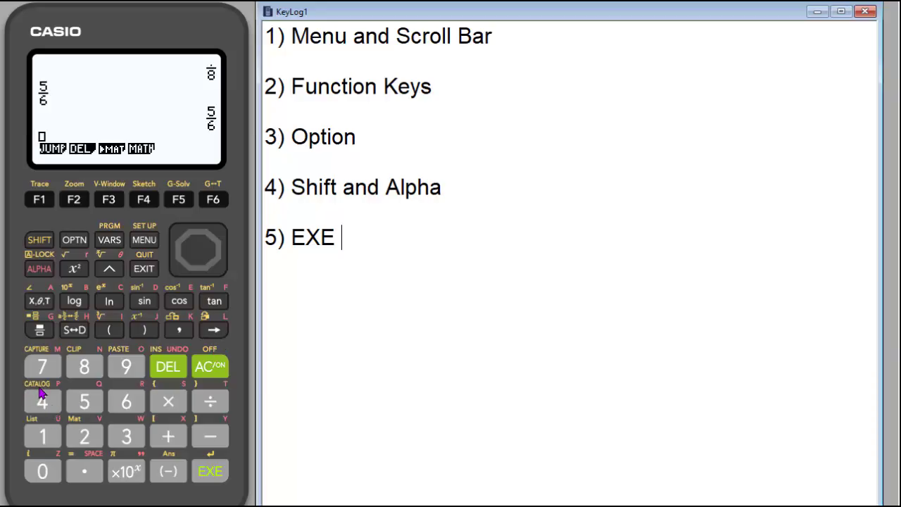
- Open the calculator's function catalog from the RUN-MAT screen
click(40, 240)
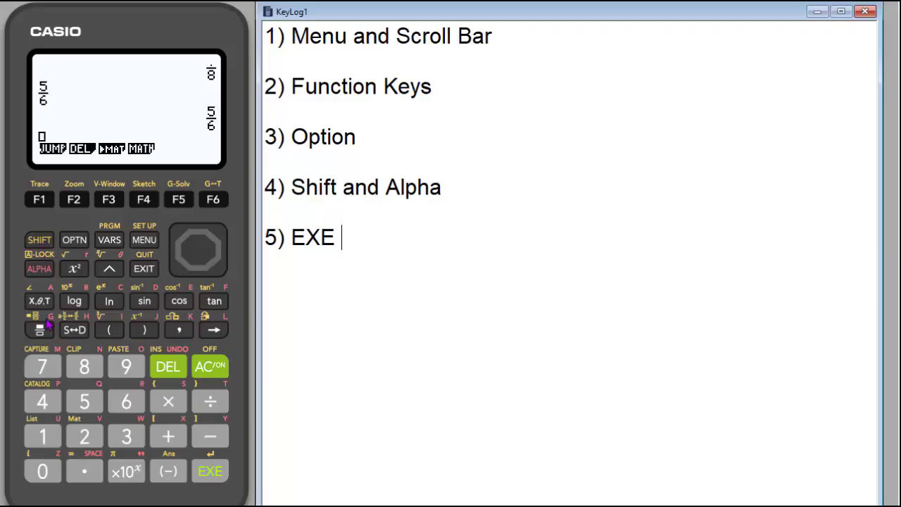
click(43, 401)
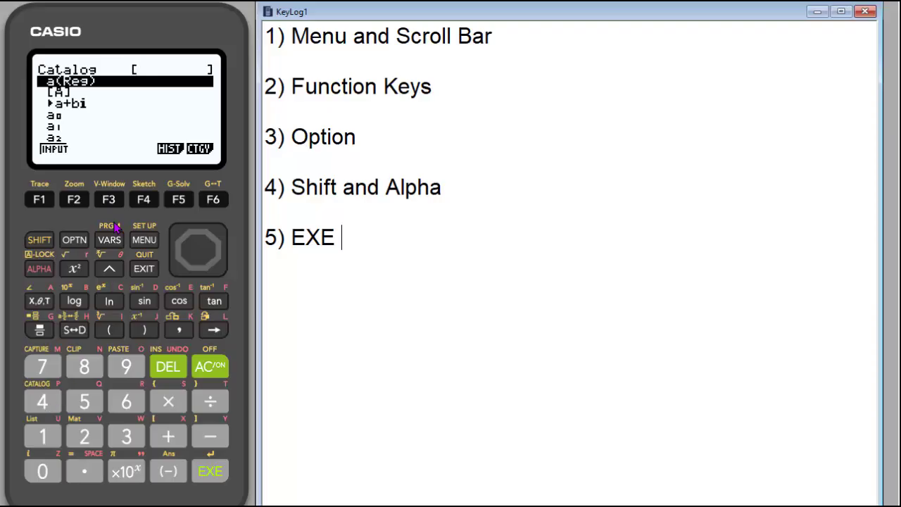
- Browse the catalog entries beginning with A, moving the highlight down to [atm]
click(198, 269)
click(199, 270)
click(199, 269)
click(200, 269)
click(199, 270)
click(199, 270)
click(199, 270)
click(199, 270)
click(199, 269)
click(199, 270)
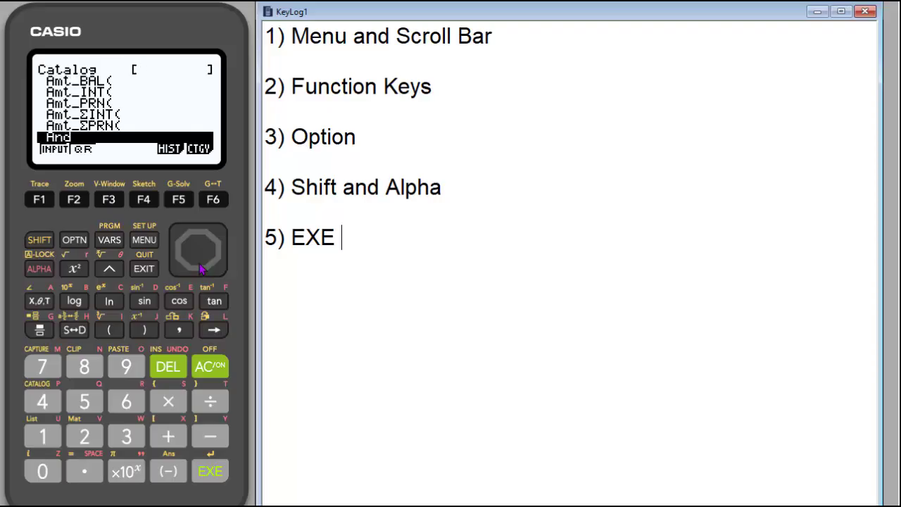
click(199, 269)
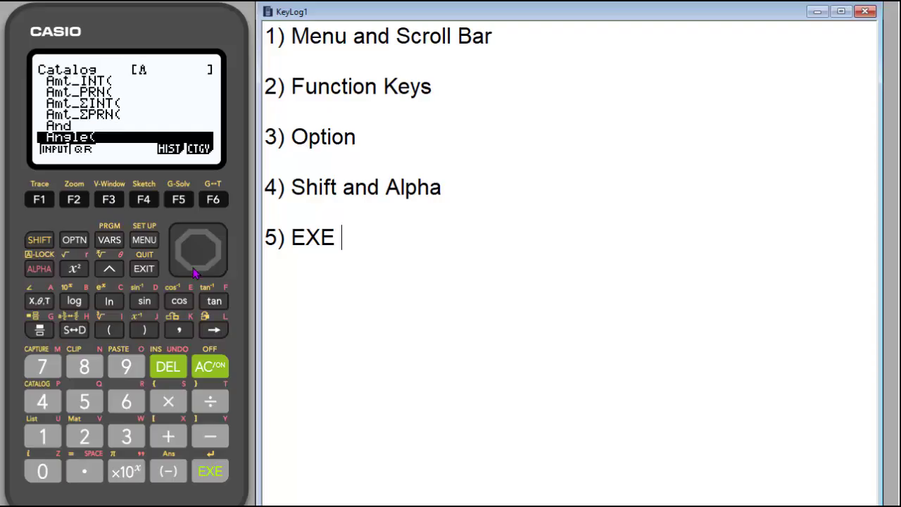
click(199, 270)
click(199, 270)
click(199, 269)
click(199, 269)
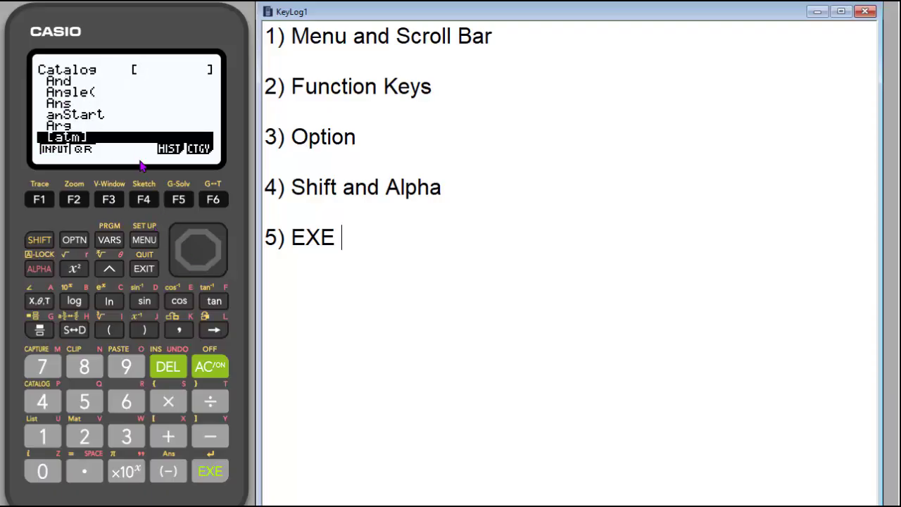
- Insert the catalog entry [N] on the RUN-MAT entry line and append List, Mat and the letter A
click(90, 370)
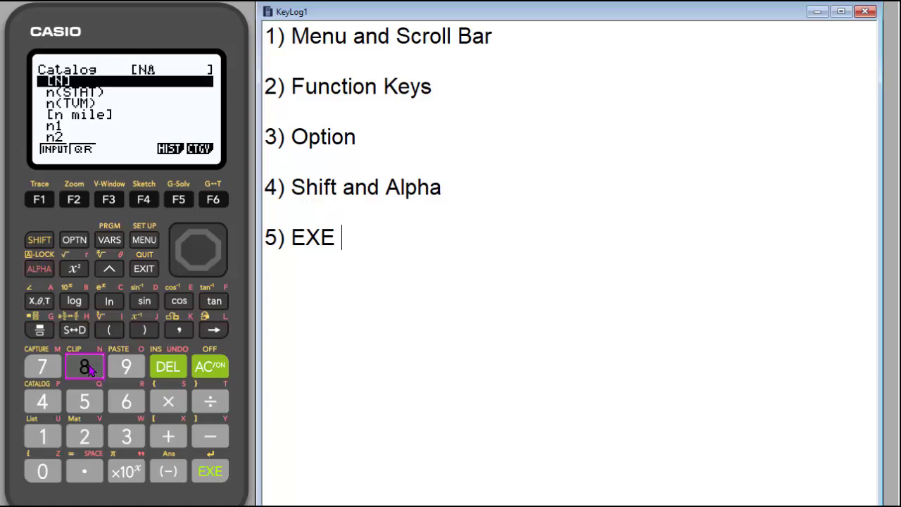
click(205, 474)
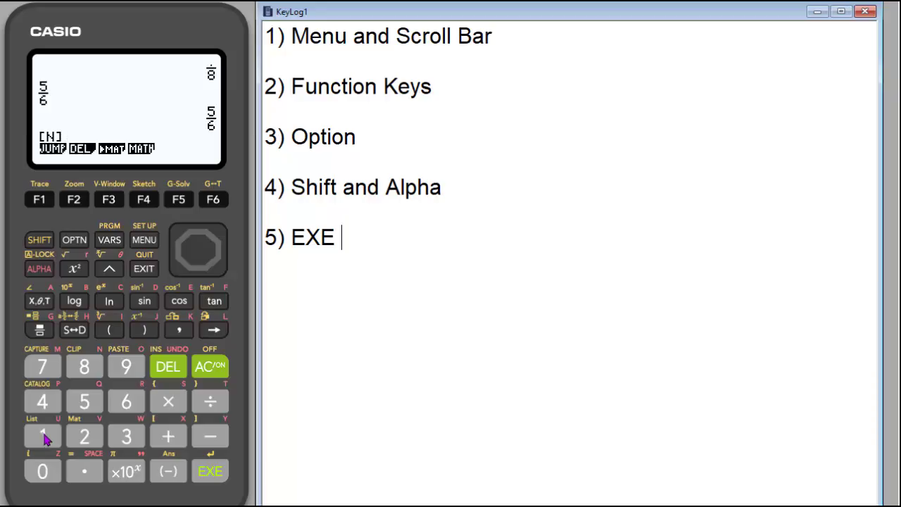
click(37, 244)
click(41, 438)
click(37, 245)
click(83, 435)
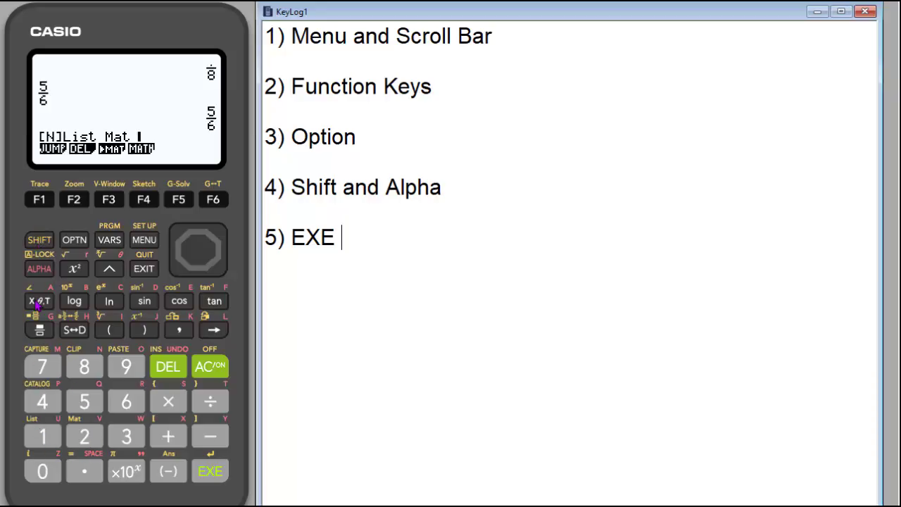
click(40, 270)
click(40, 301)
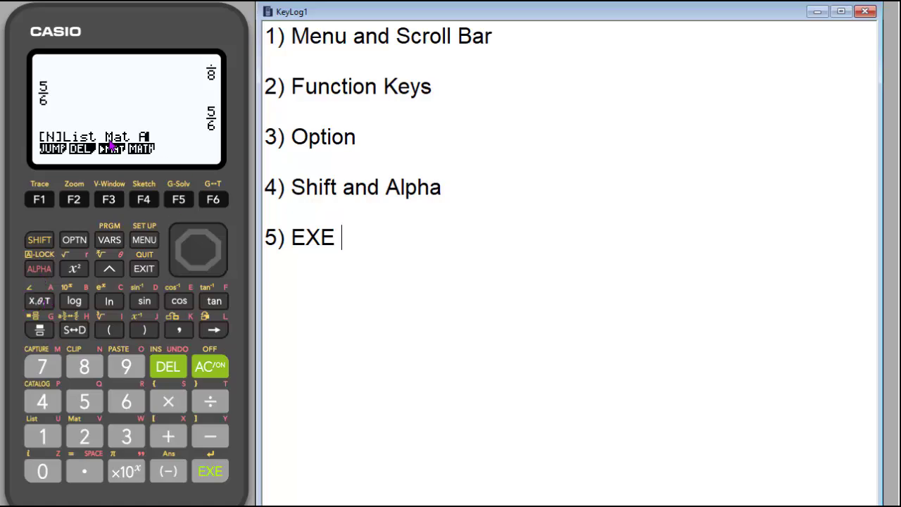
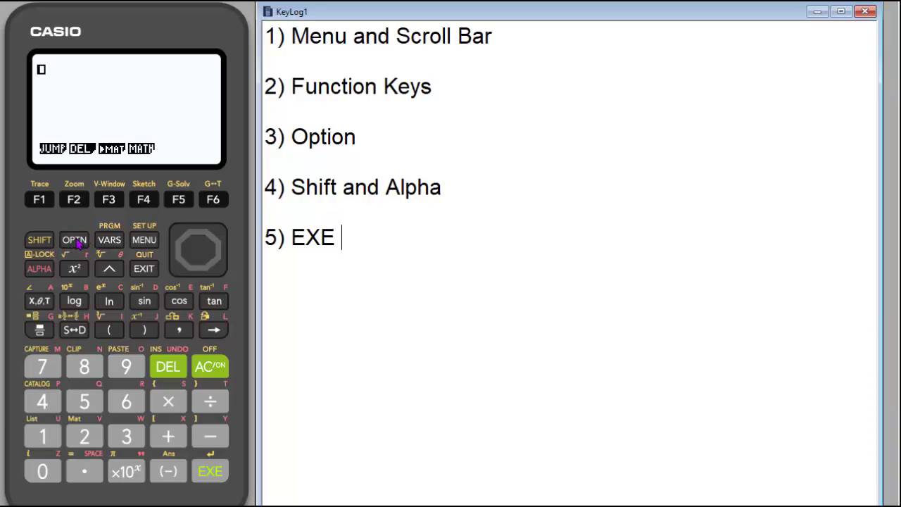
- Open the STAT application and look through its function-key commands and its option commands
click(146, 242)
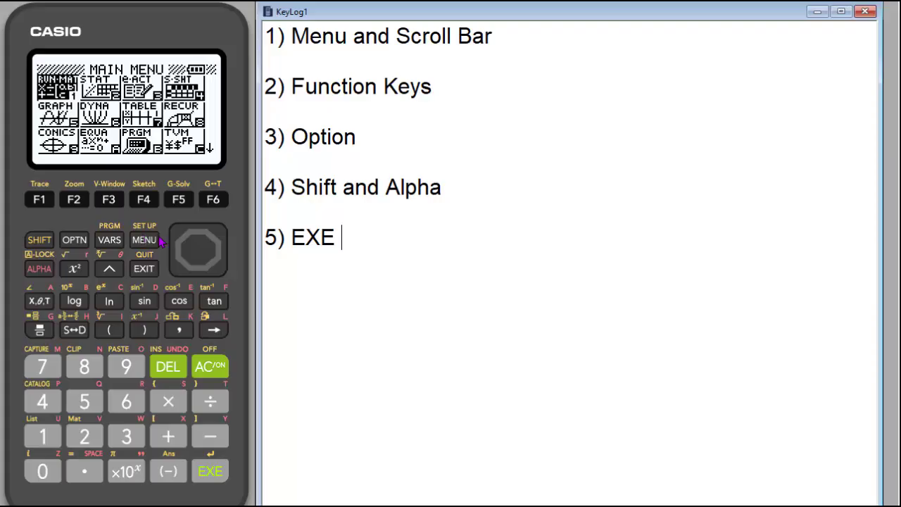
click(222, 250)
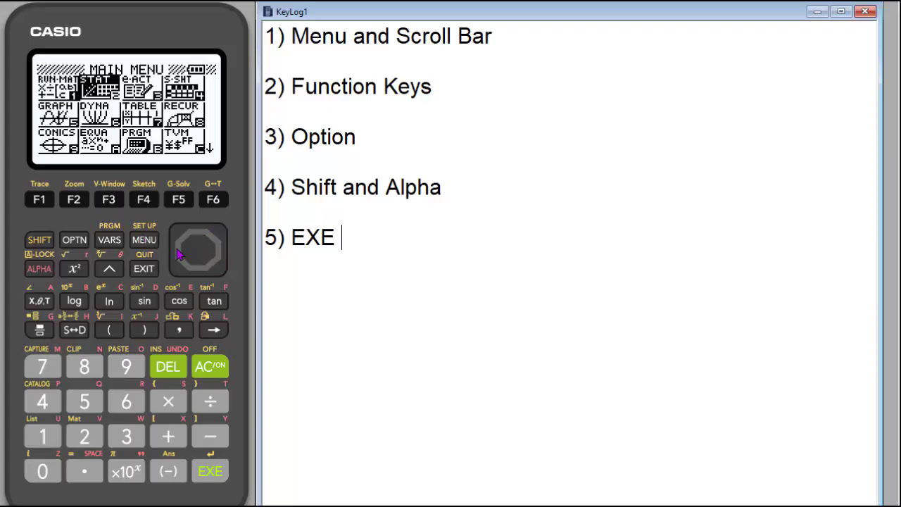
click(217, 469)
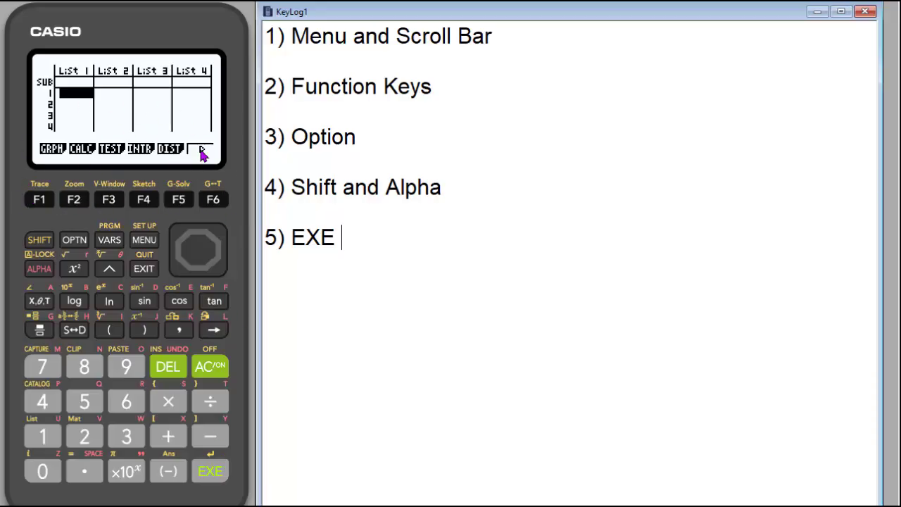
click(215, 201)
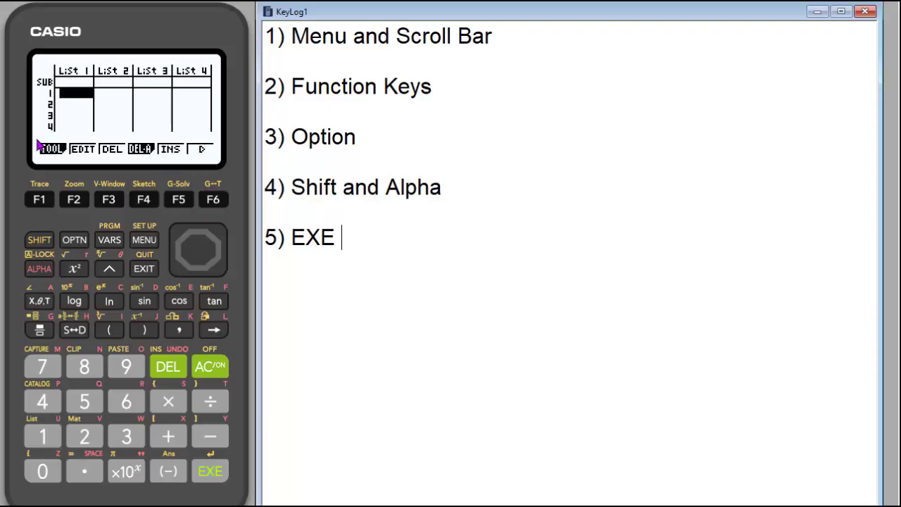
click(214, 200)
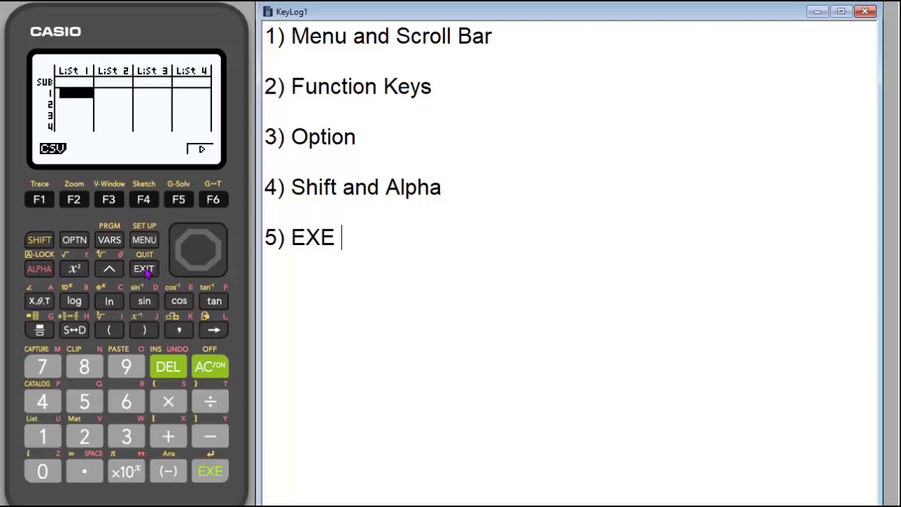
click(76, 241)
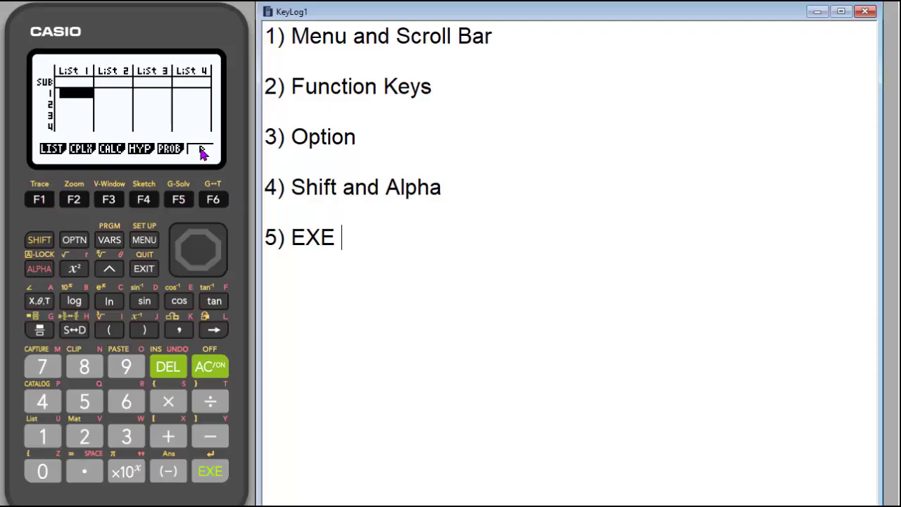
- Open the EQUA application from the main menu and check it for option commands
click(146, 240)
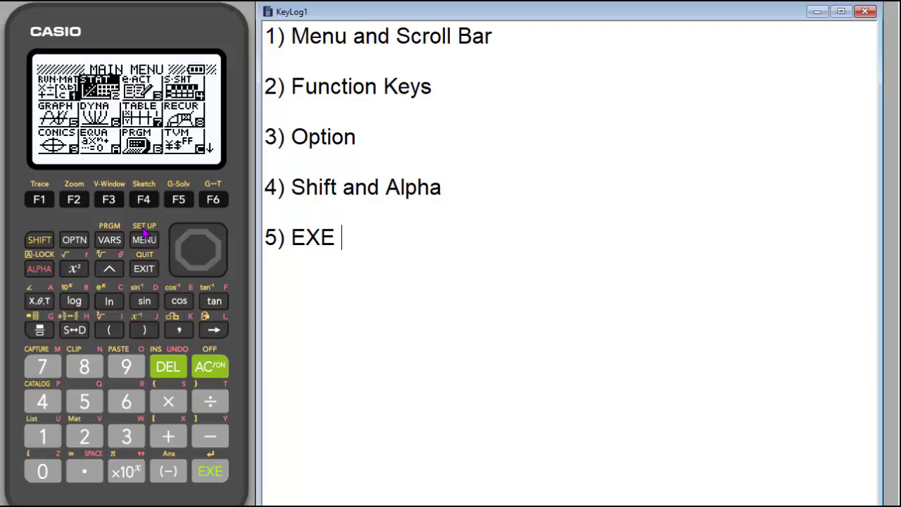
click(199, 268)
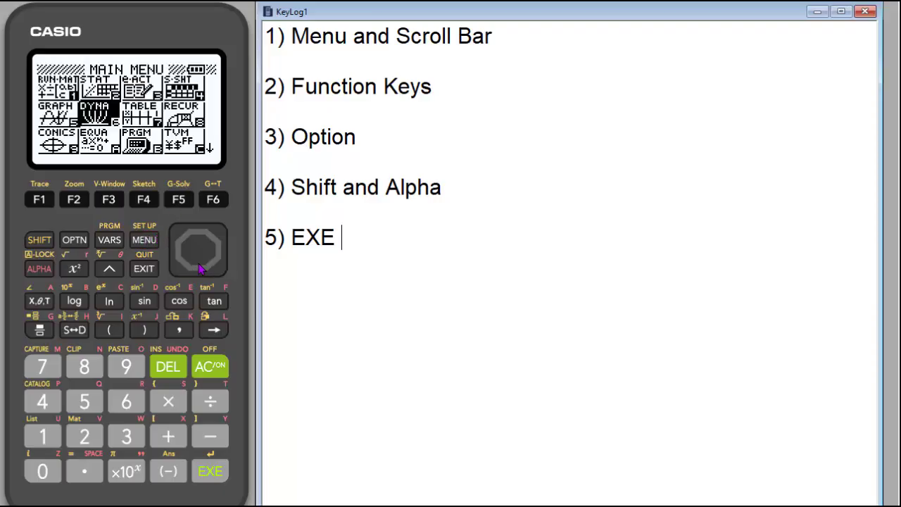
click(198, 268)
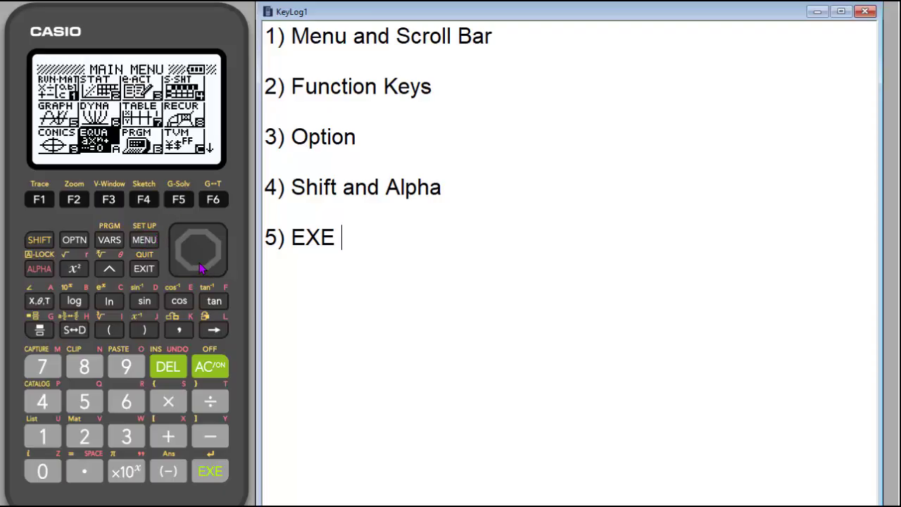
click(210, 471)
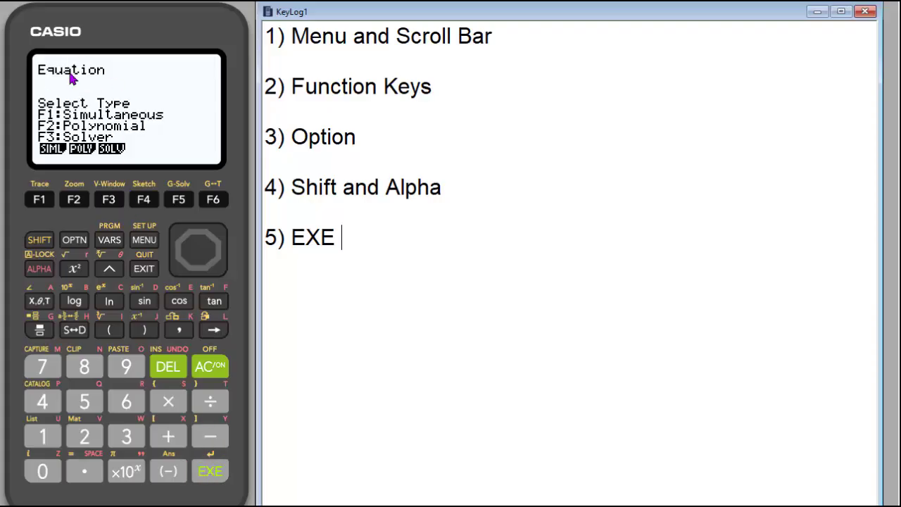
click(76, 241)
- Open the GRAPH application from the main menu and look through both pages of its option commands
click(144, 241)
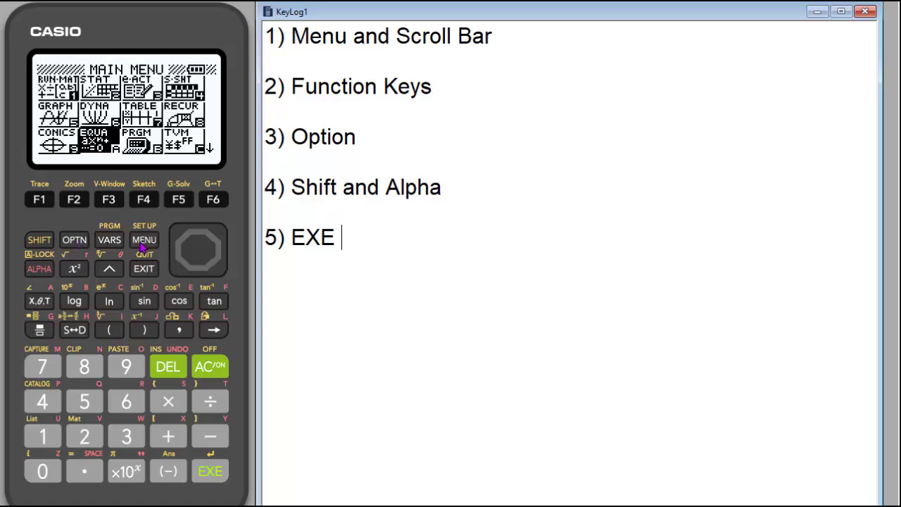
click(177, 252)
click(200, 236)
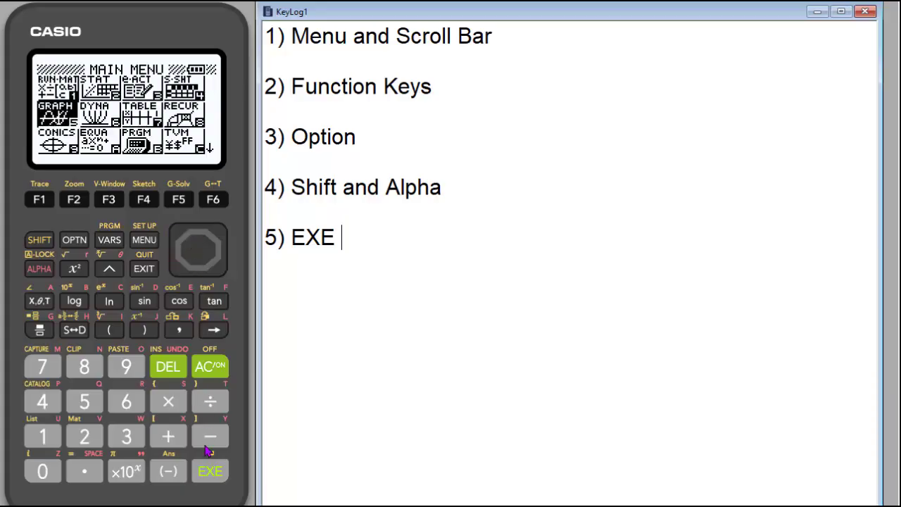
click(209, 471)
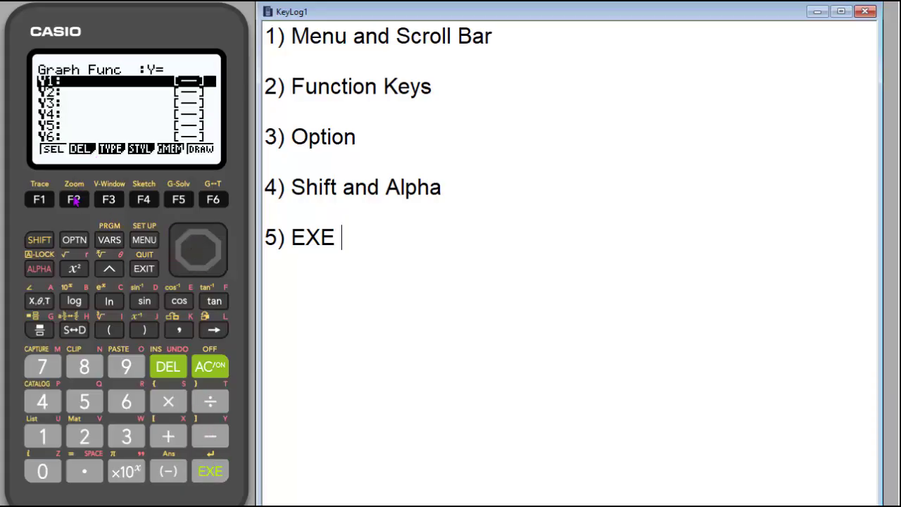
click(76, 240)
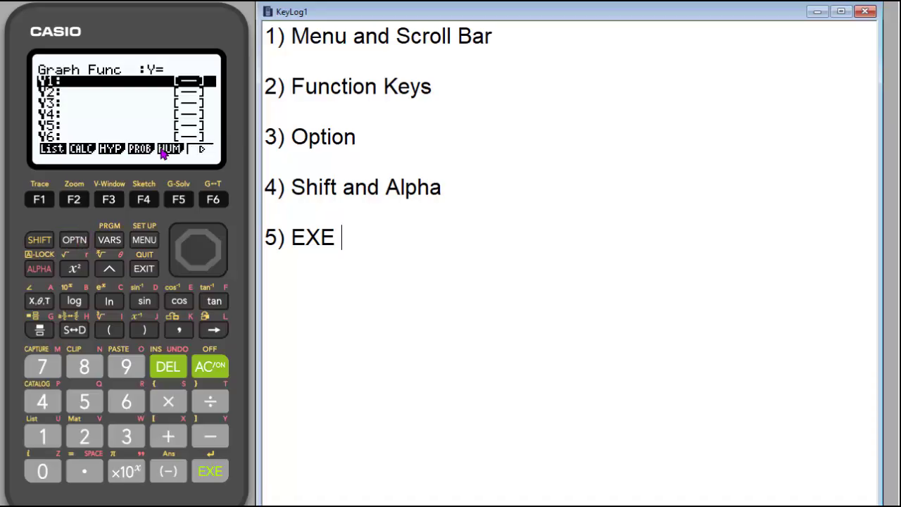
click(213, 200)
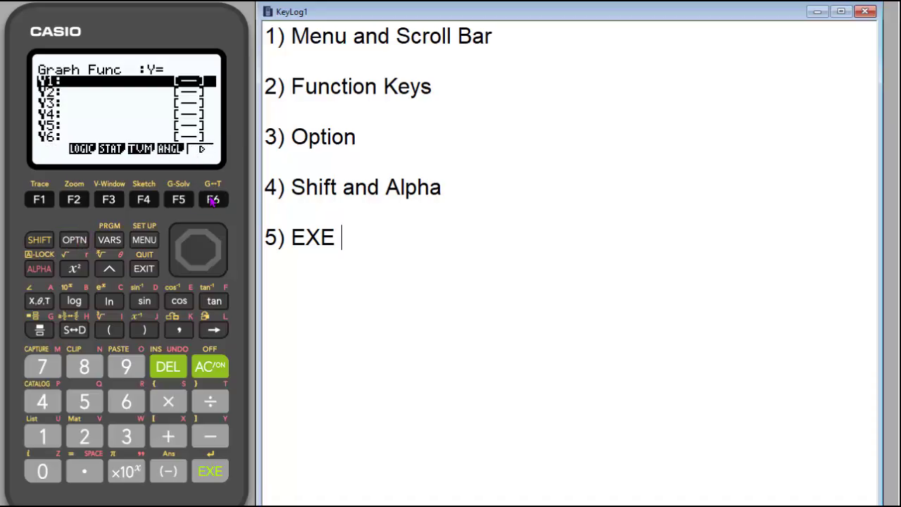
click(213, 200)
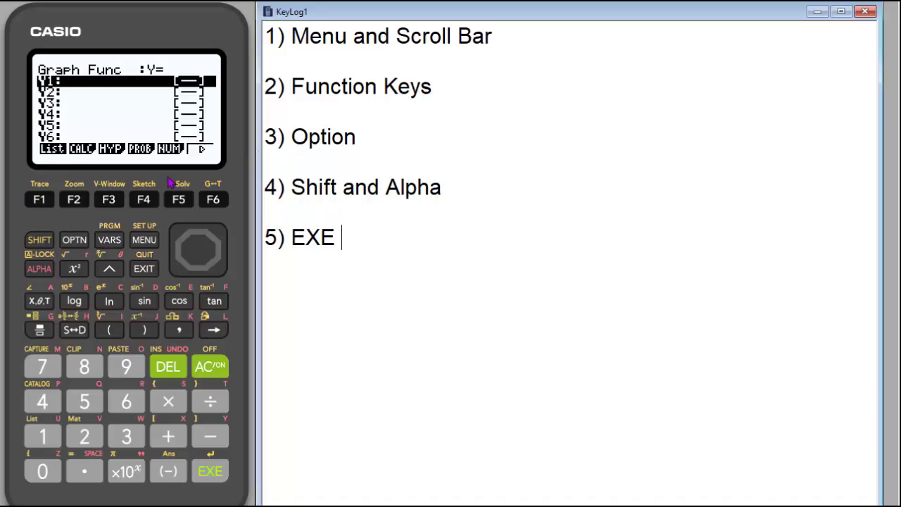
- Enter the view-window variable Xmin as graph function Y1 from the variables list
click(110, 240)
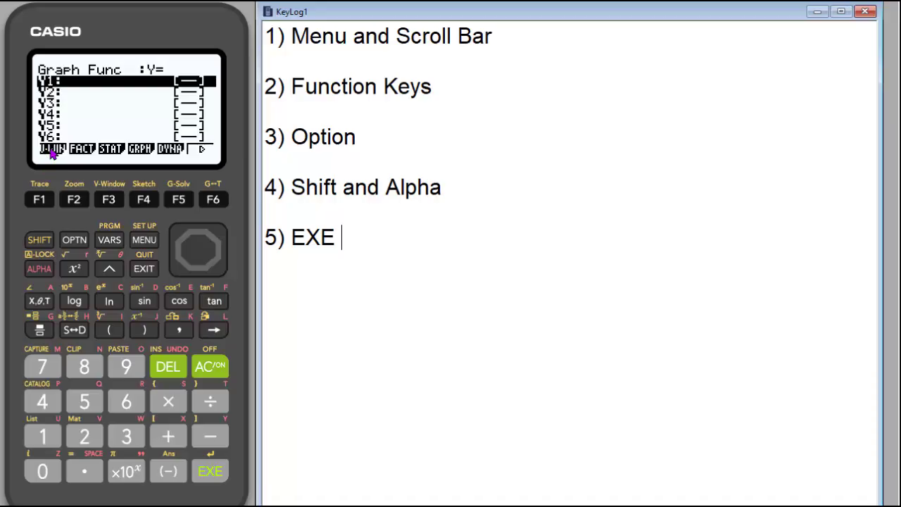
click(40, 200)
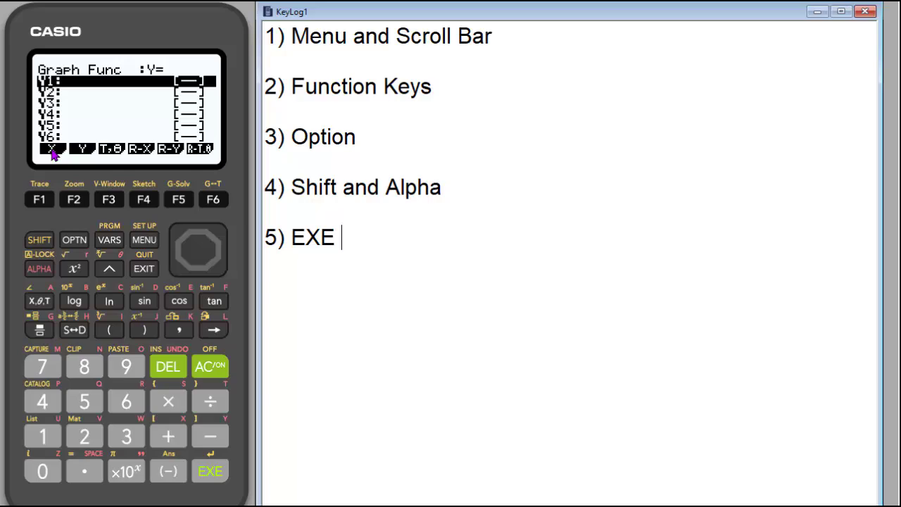
click(39, 200)
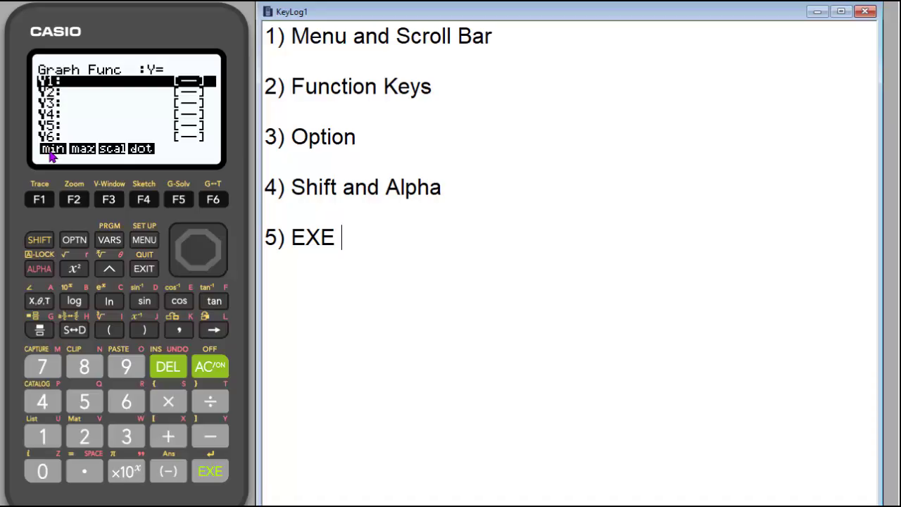
click(40, 200)
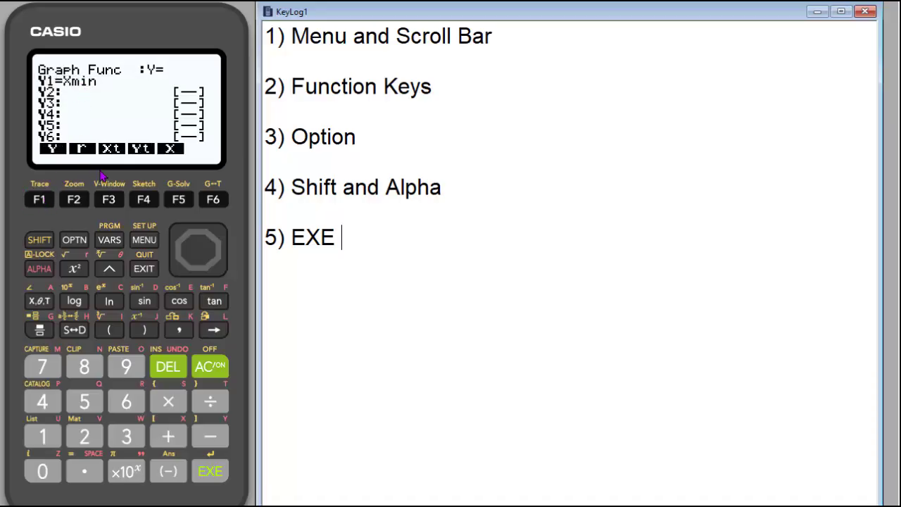
click(208, 471)
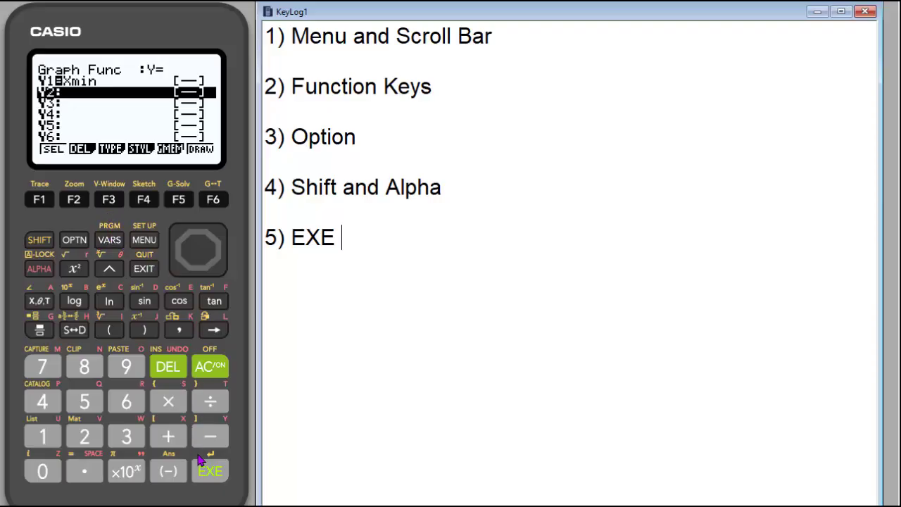
- Request deletion of the formula in the Y2 row and go back to the main menu
click(164, 367)
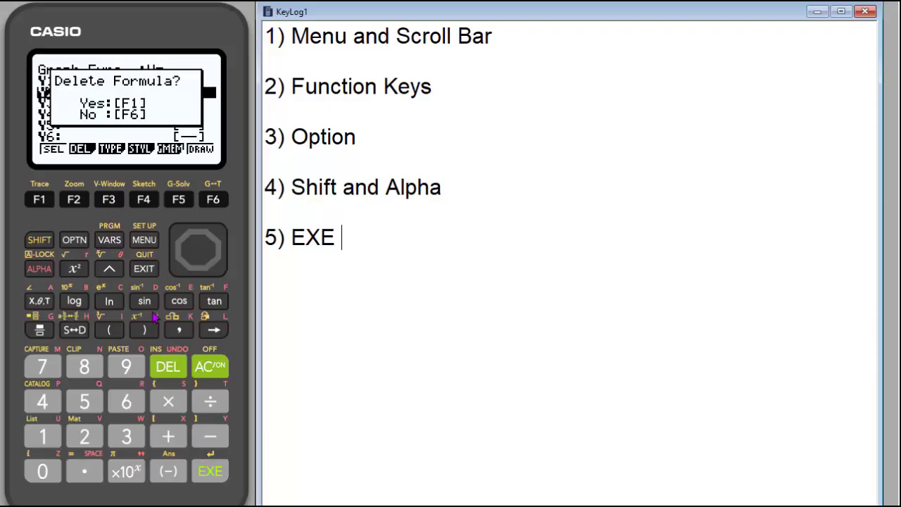
click(153, 242)
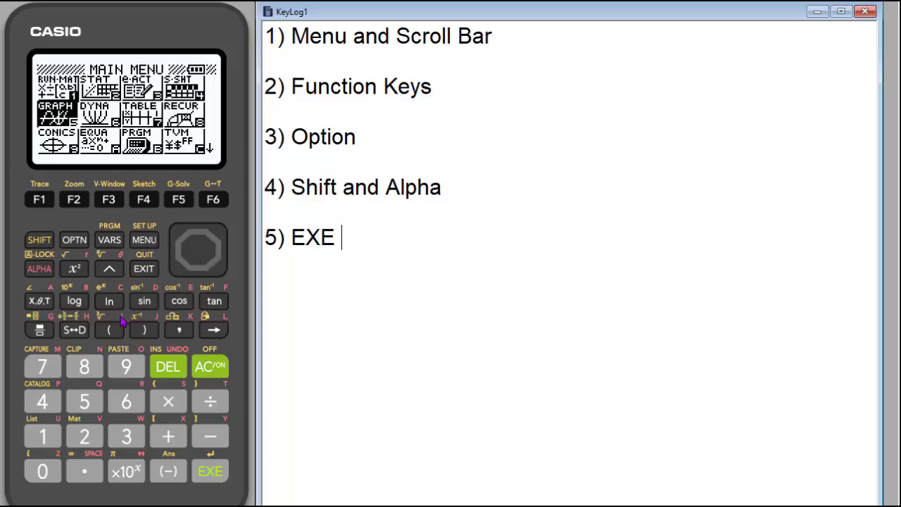